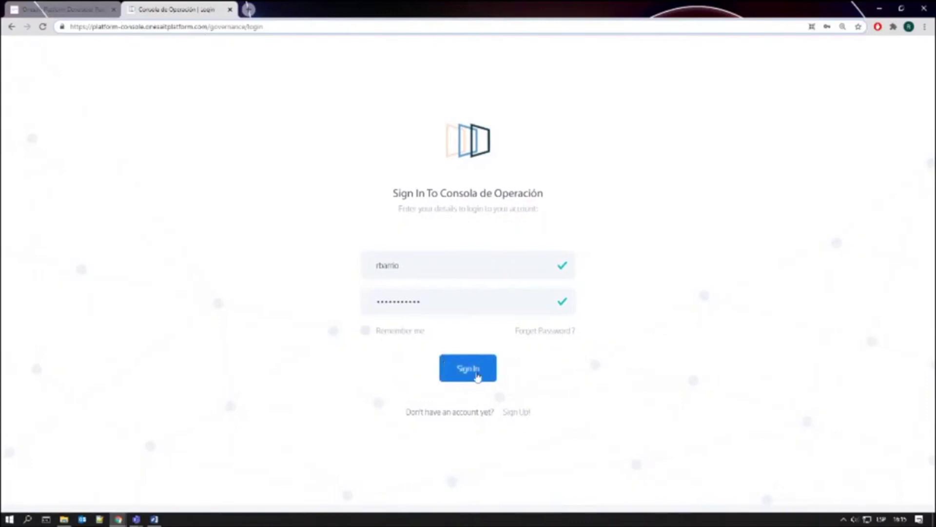
# Sign in to the operations console and open the smartcity project
pyautogui.click(478, 377)
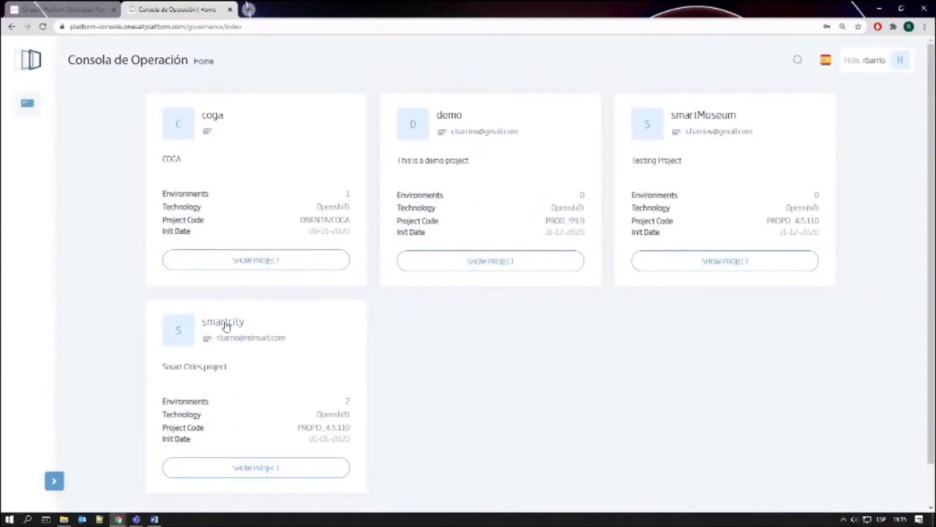
pyautogui.click(256, 468)
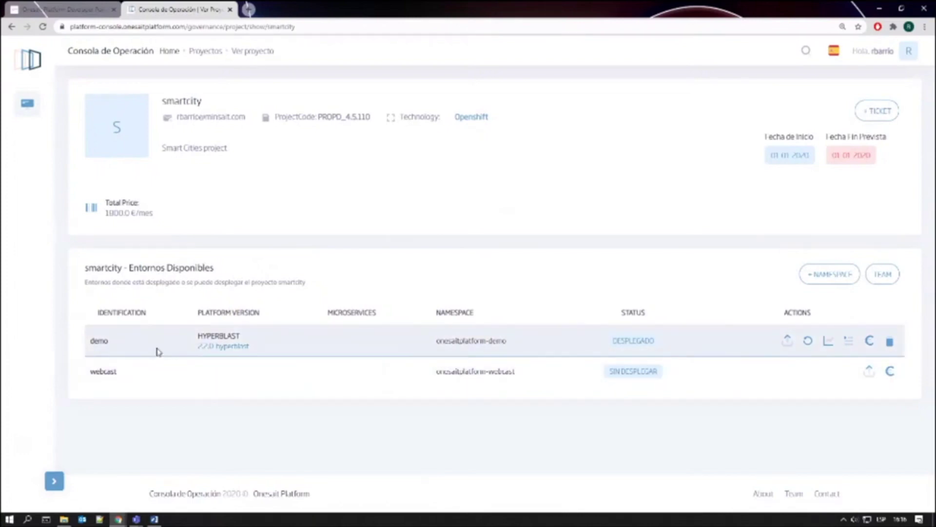
# Examine the smartcity project's demo and webcast environments and the blank form for a new namespace, leaving the form unsubmitted
pyautogui.doubleClick(95, 341)
pyautogui.moveTo(246, 352)
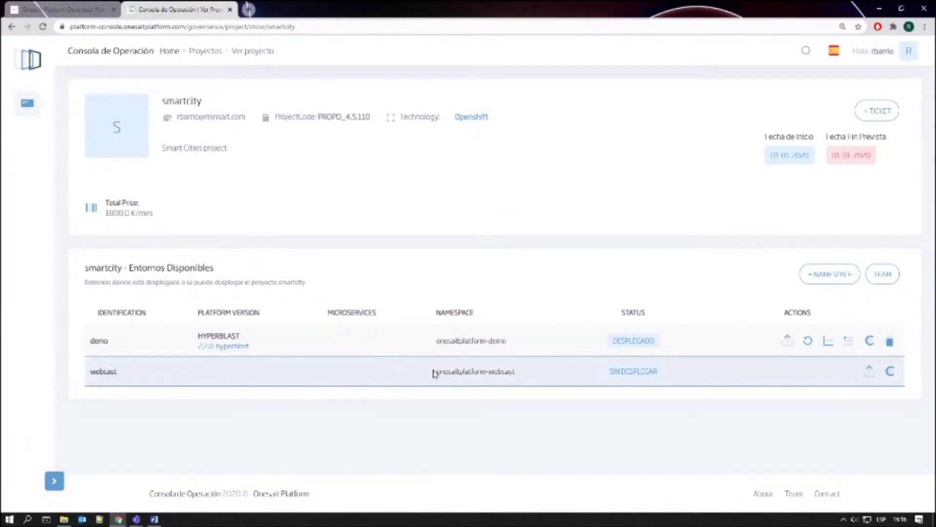
pyautogui.moveTo(435, 371); pyautogui.dragTo(527, 374)
pyautogui.click(525, 374)
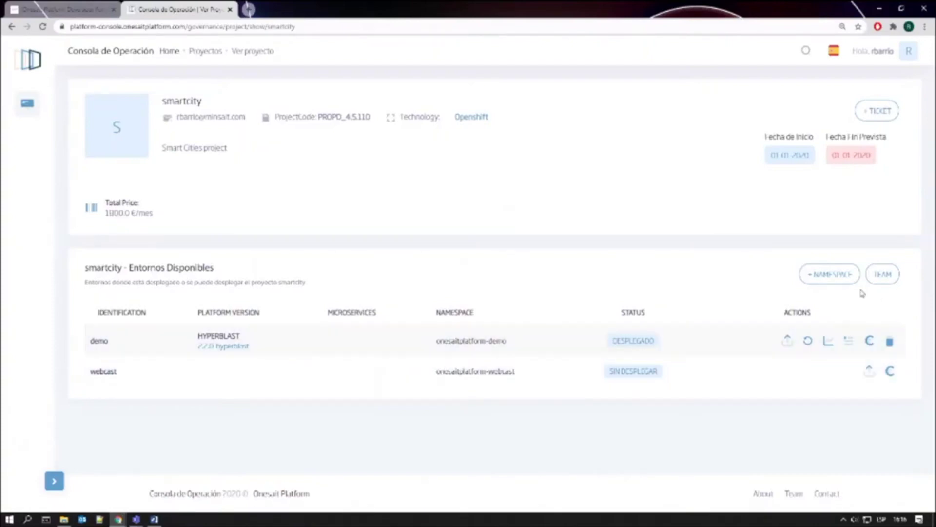
pyautogui.click(824, 275)
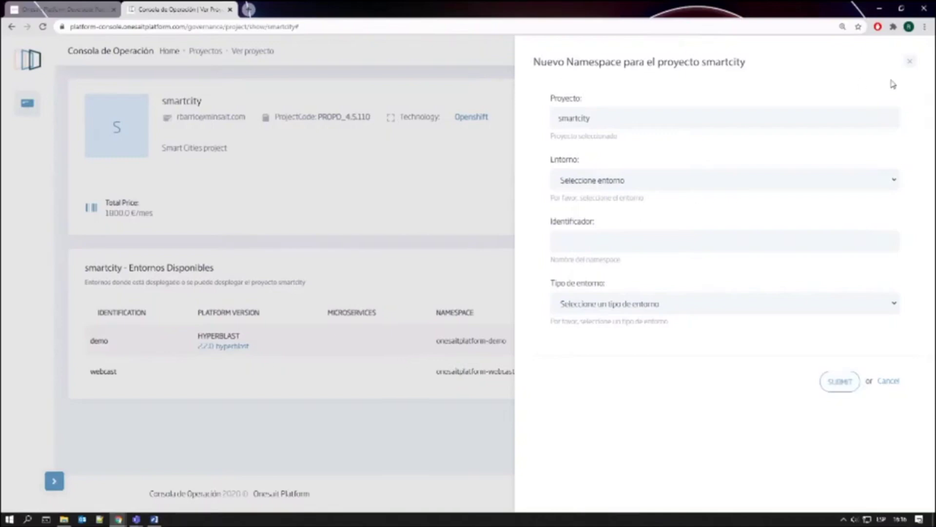
pyautogui.click(909, 63)
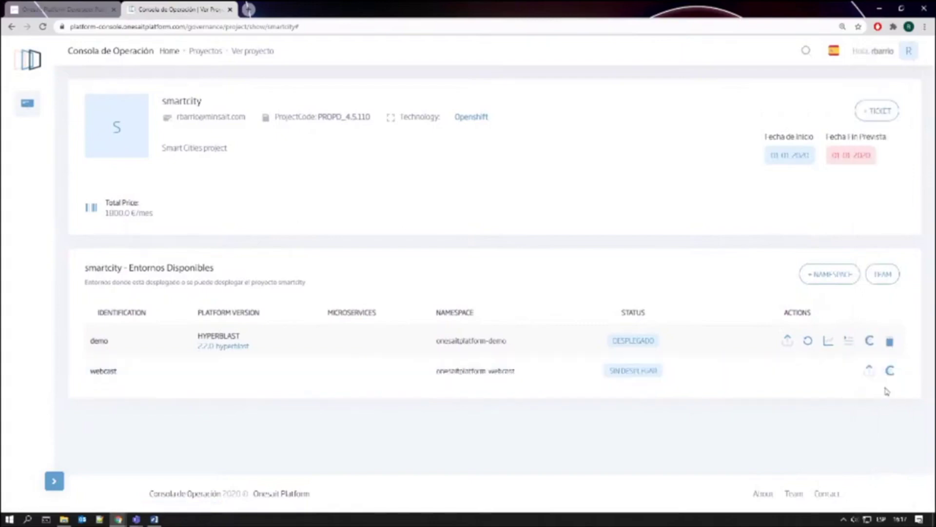
# Start an Onesait Platform deployment for the webcast environment, accepting its associated costs, and name the project smartcity.webcast
pyautogui.click(871, 372)
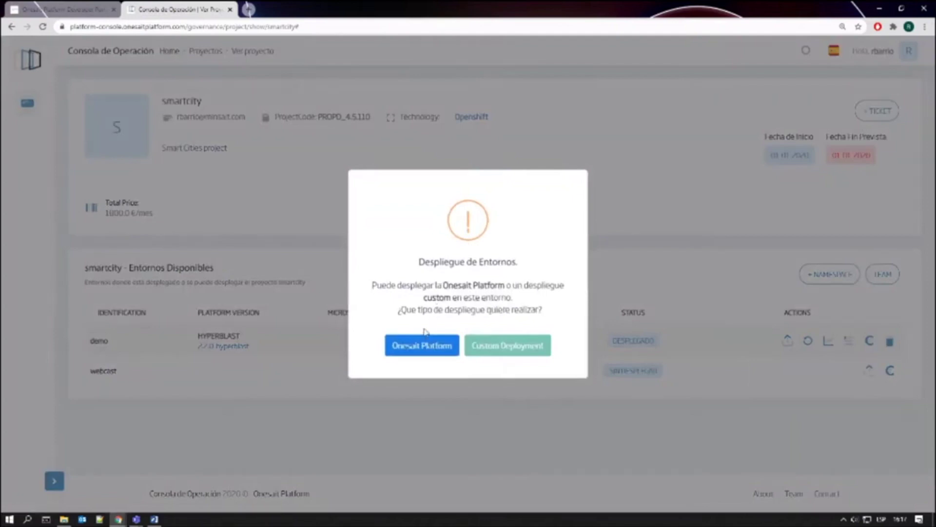
pyautogui.click(431, 347)
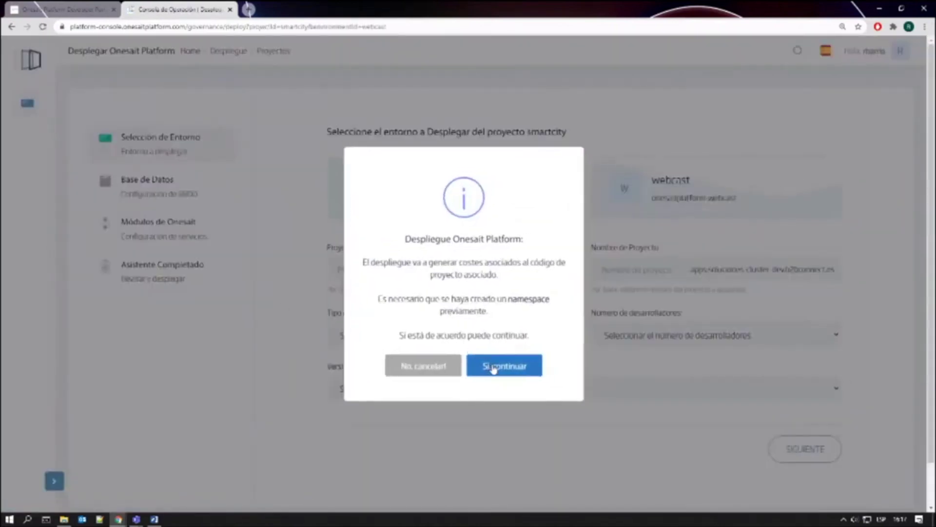
pyautogui.click(493, 370)
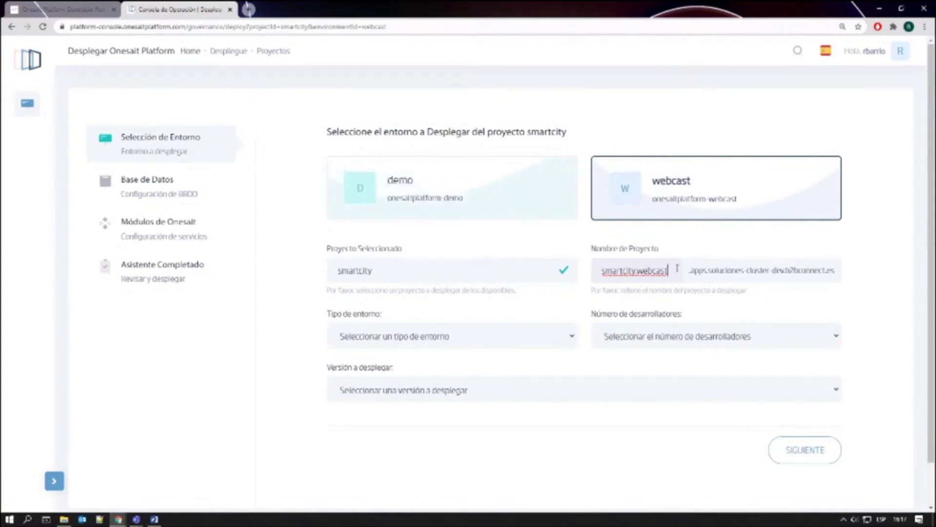
# Configure the deployment with environment type Desarrollo, 1 - 3 Desarrolladores and version 2.3.0-inmortal, and proceed to the database configuration
pyautogui.click(362, 341)
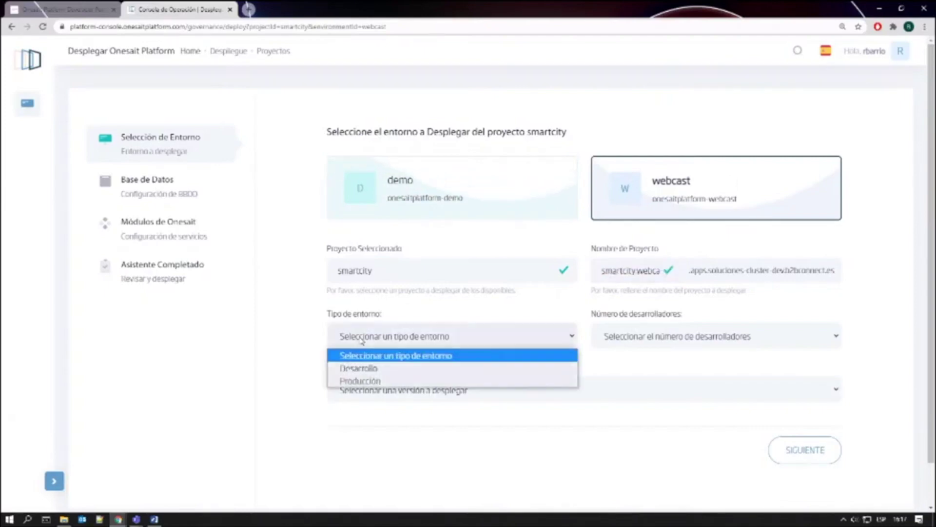
pyautogui.click(363, 368)
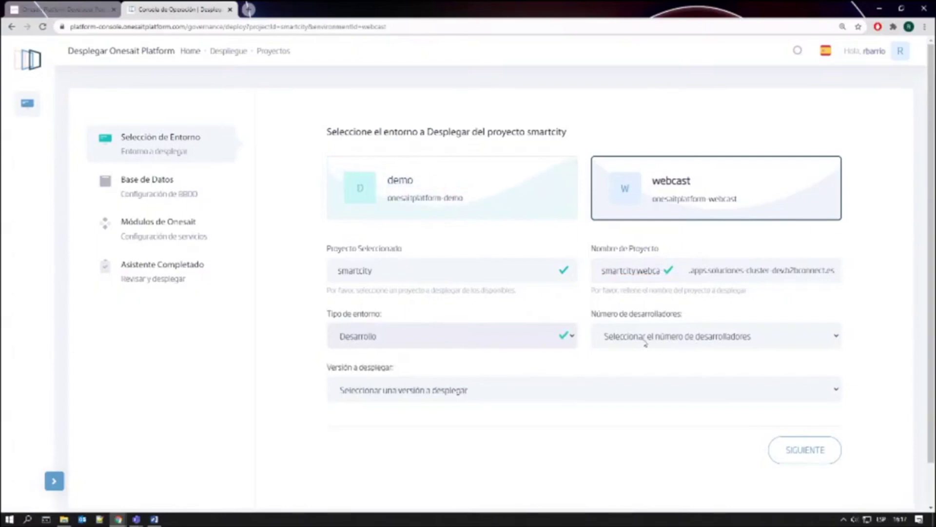
pyautogui.click(660, 336)
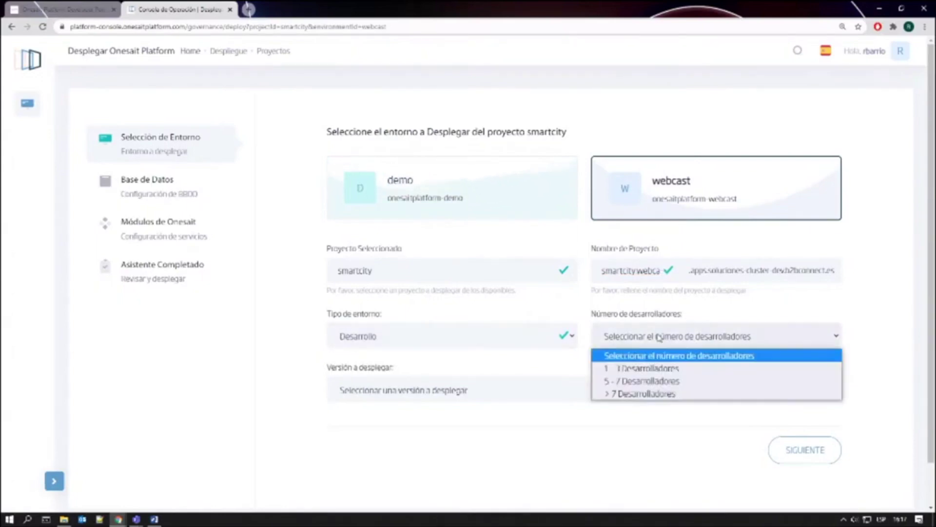
pyautogui.click(623, 369)
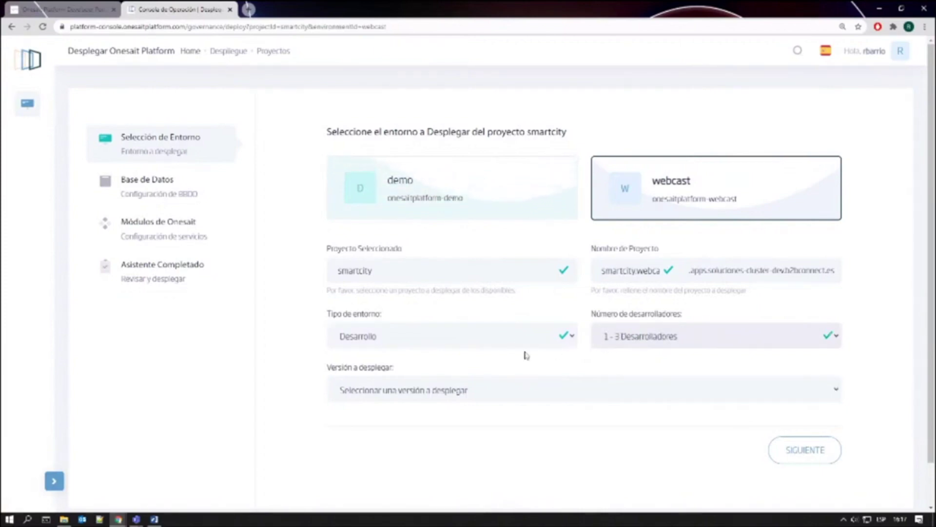
pyautogui.click(412, 397)
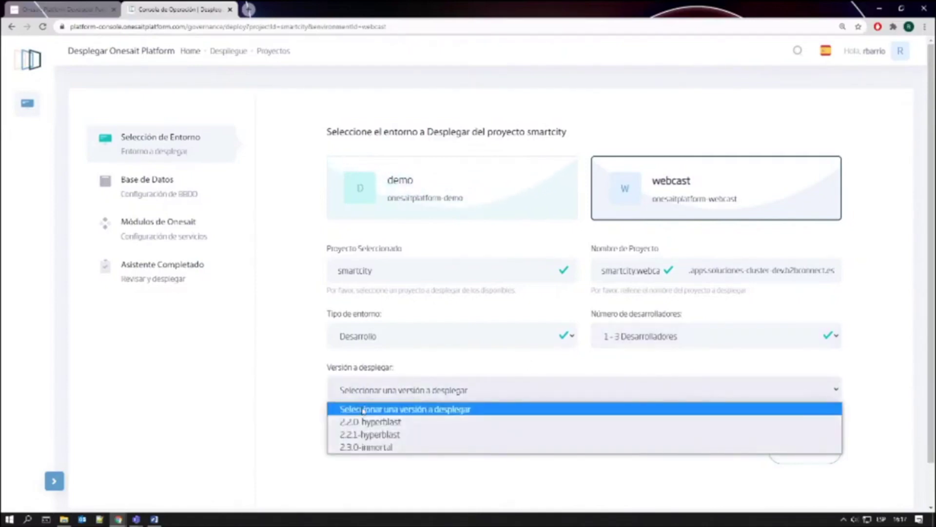
pyautogui.click(366, 446)
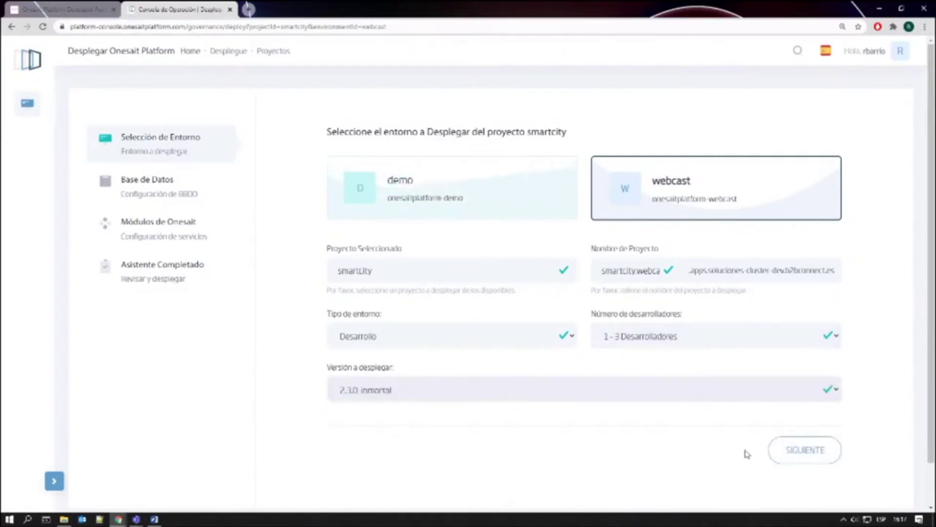
pyautogui.click(807, 452)
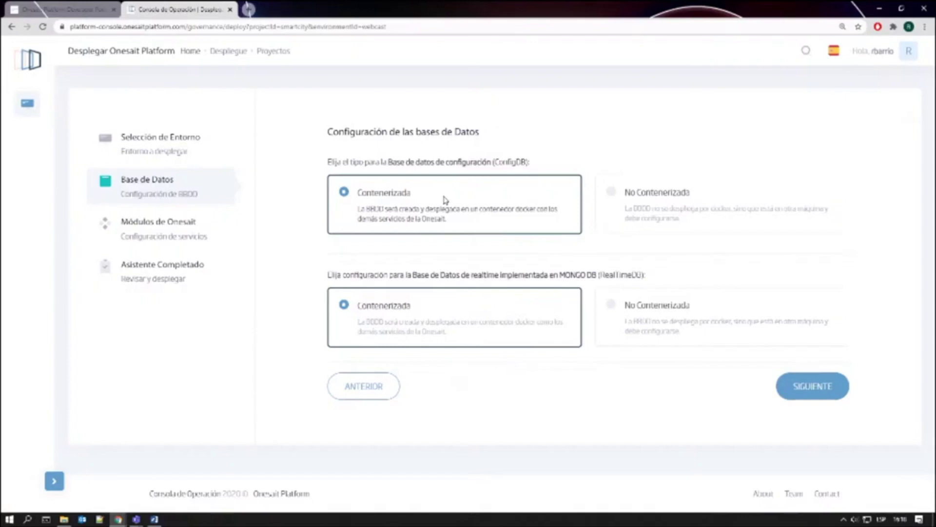
# View the No Contenerizada settings for ConfigDB, restore it to Contenerizada, and proceed to the module selection
pyautogui.click(610, 196)
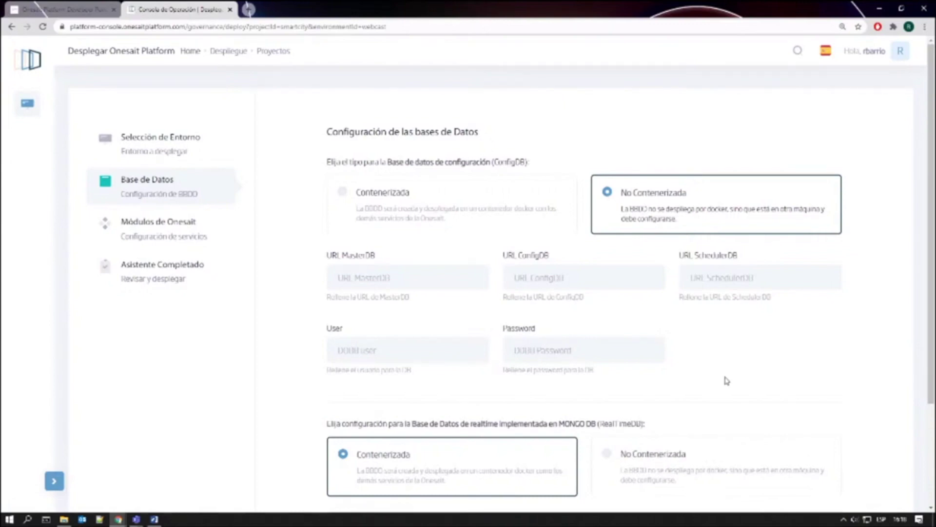
pyautogui.click(344, 191)
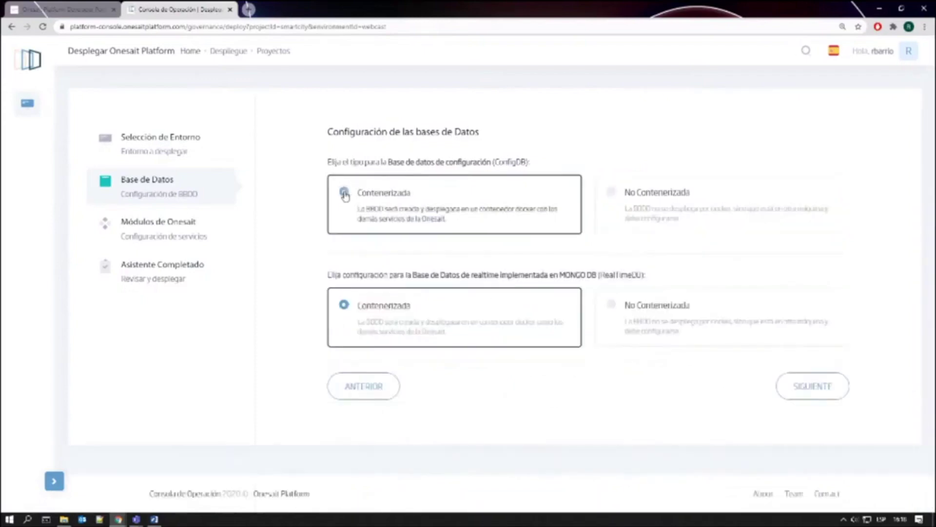
pyautogui.click(833, 395)
# Review the available Onesait modules and continue with IdentityManager, ControlPanel, MultimodelPersistence and DigitalBroker selected
pyautogui.scroll(-2, 317, 237)
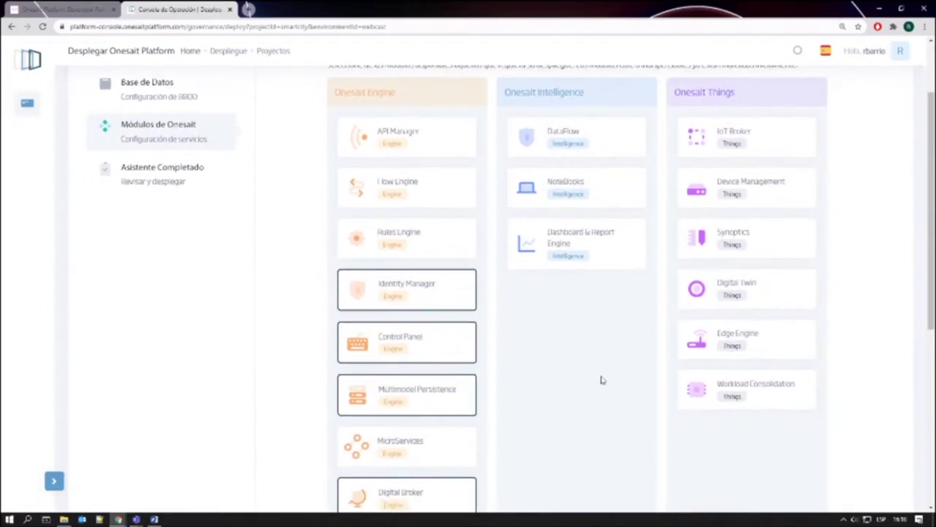
pyautogui.scroll(1, 602, 379)
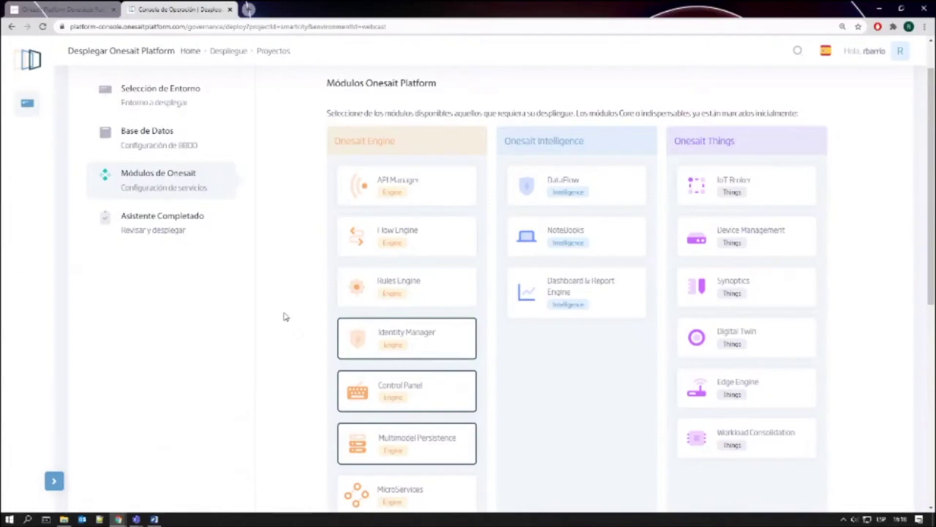
pyautogui.scroll(-2, 283, 317)
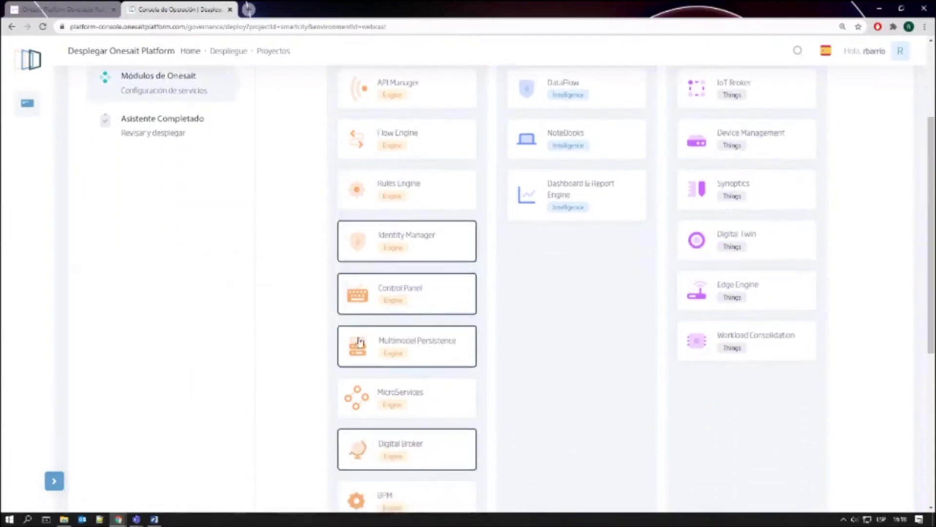
pyautogui.scroll(-2, 296, 338)
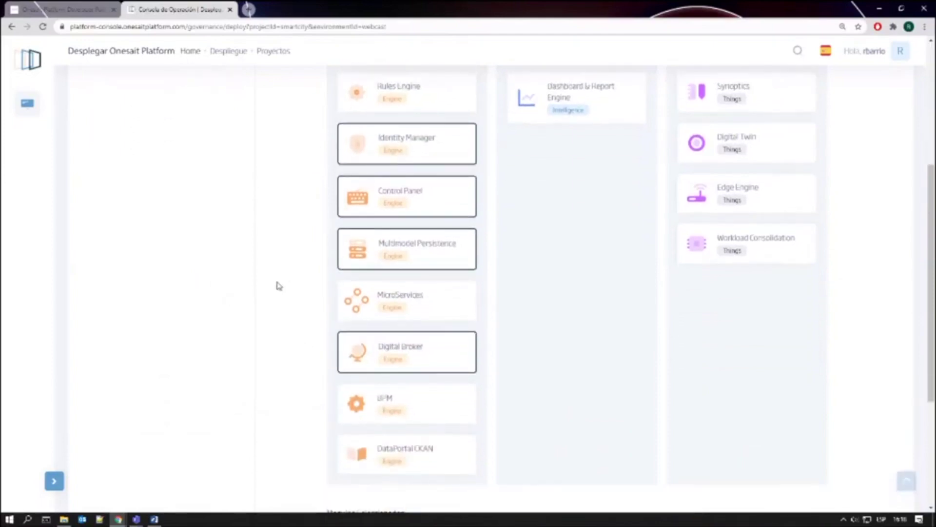
pyautogui.scroll(-4, 277, 286)
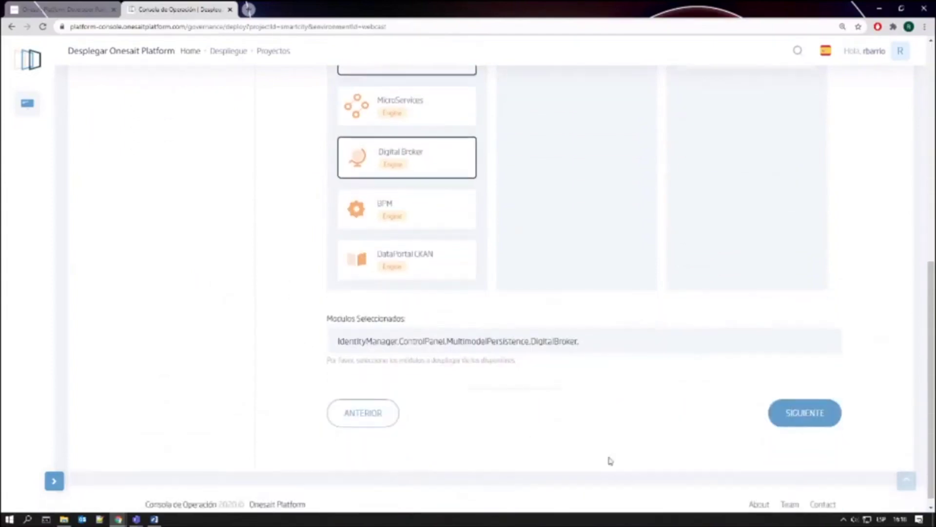
pyautogui.click(804, 418)
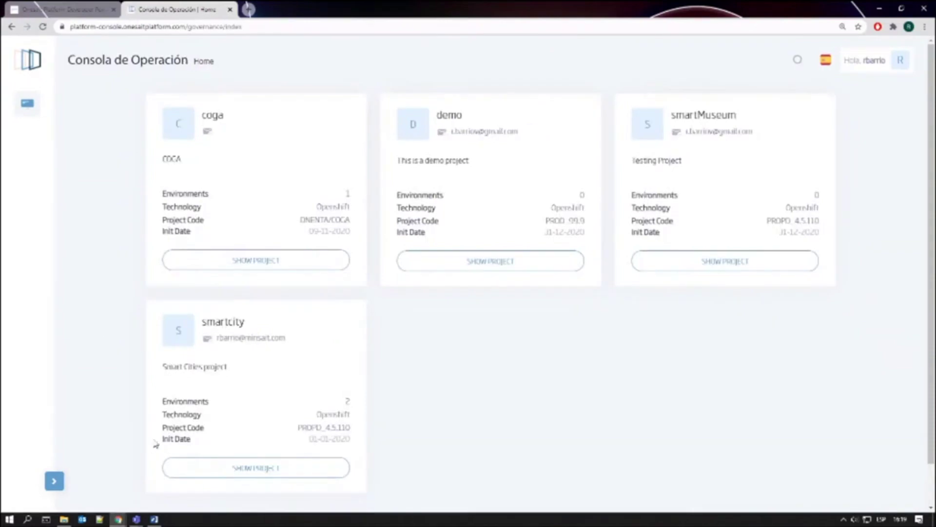
# Reopen the smartcity project and view the demo environment's control panel login page, returning to the project
pyautogui.click(240, 469)
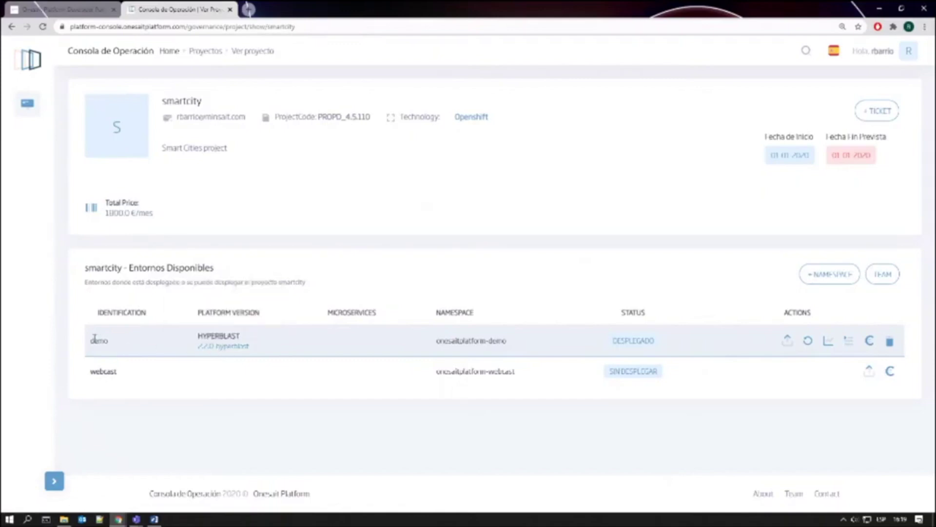
pyautogui.moveTo(229, 350)
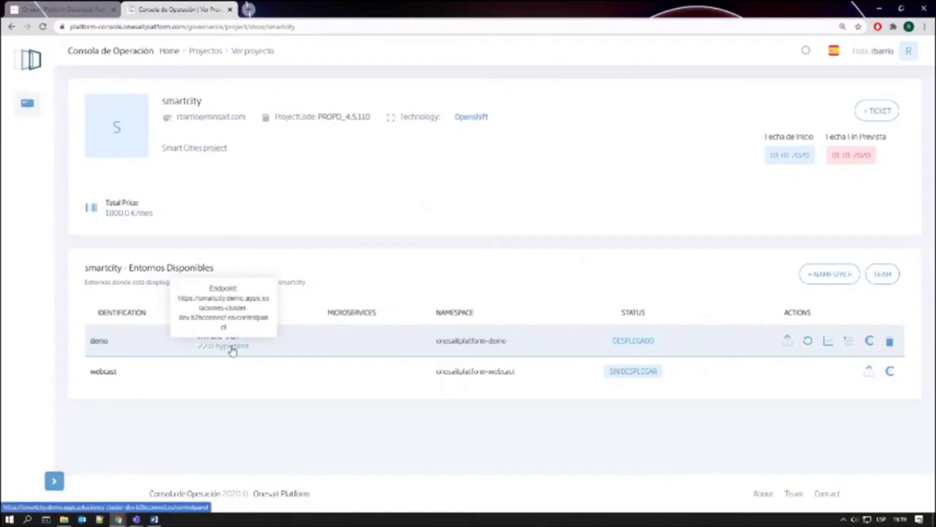
pyautogui.click(232, 349)
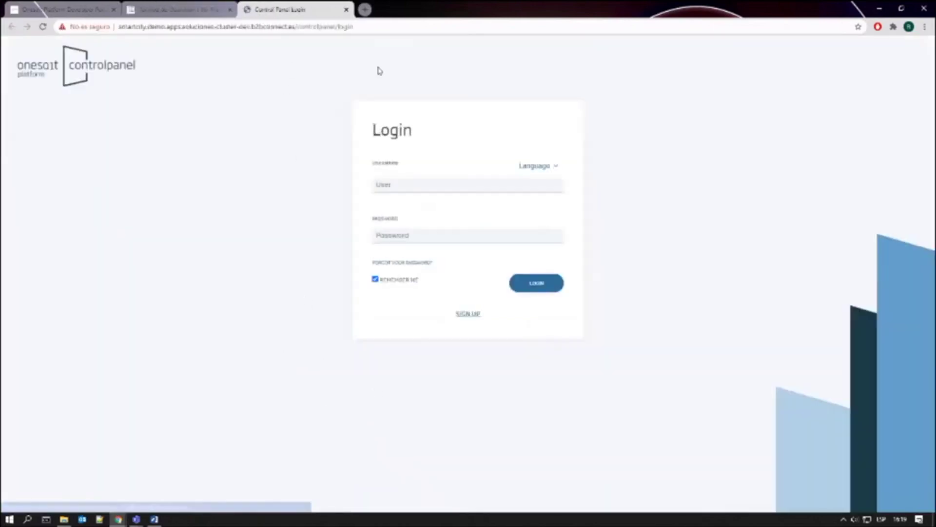
pyautogui.click(161, 9)
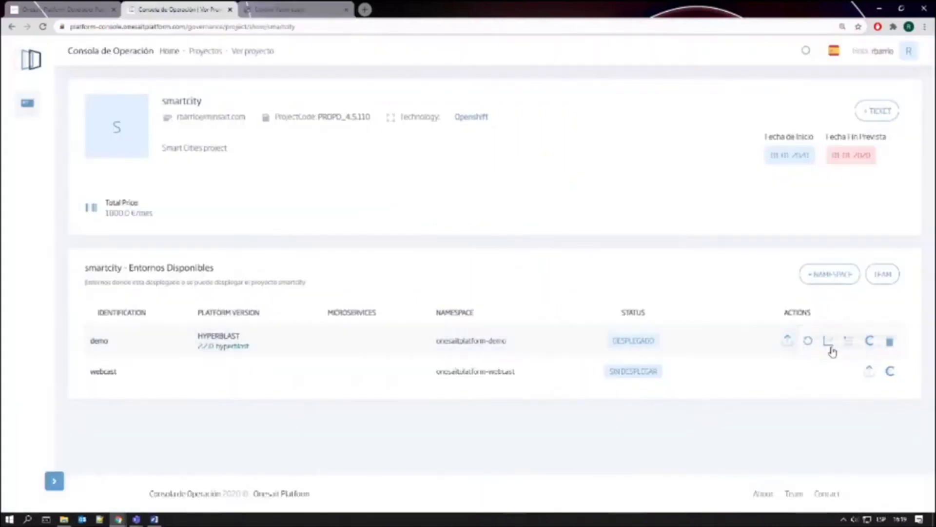
# Examine the status and start/stop actions of the demo environment's modules, and return to the list of environments
pyautogui.click(850, 342)
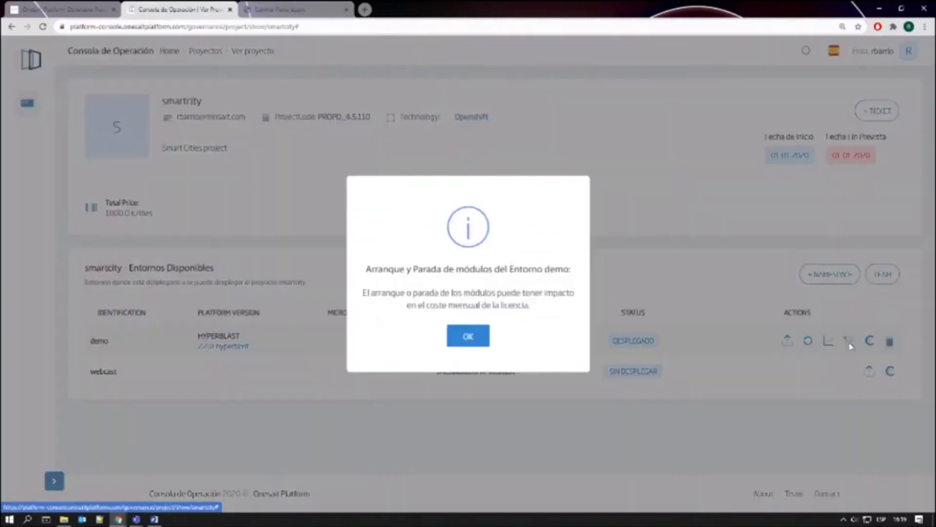
pyautogui.click(476, 338)
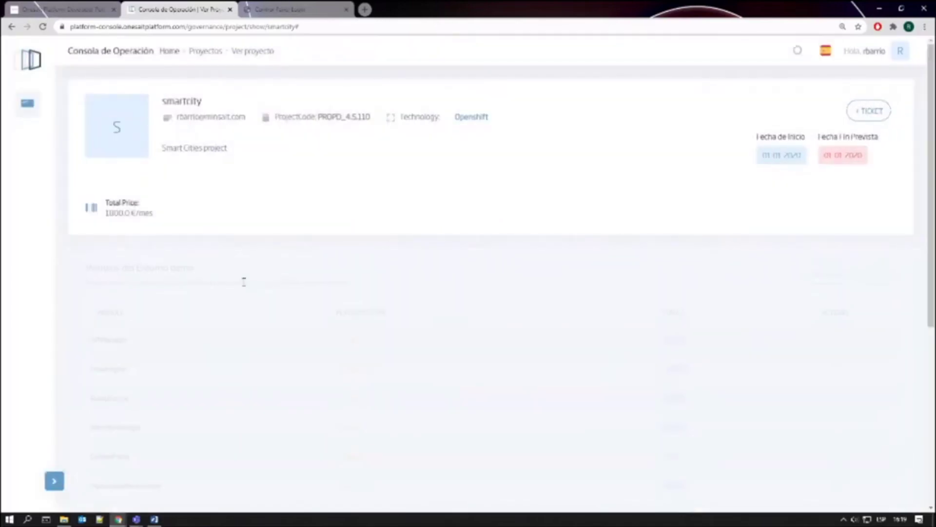
pyautogui.scroll(-3, 327, 233)
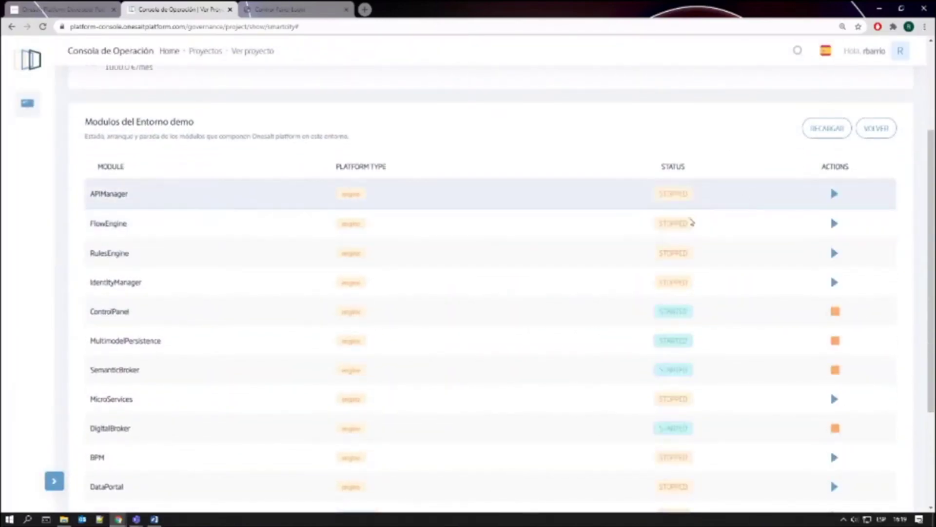
pyautogui.scroll(-2, 667, 293)
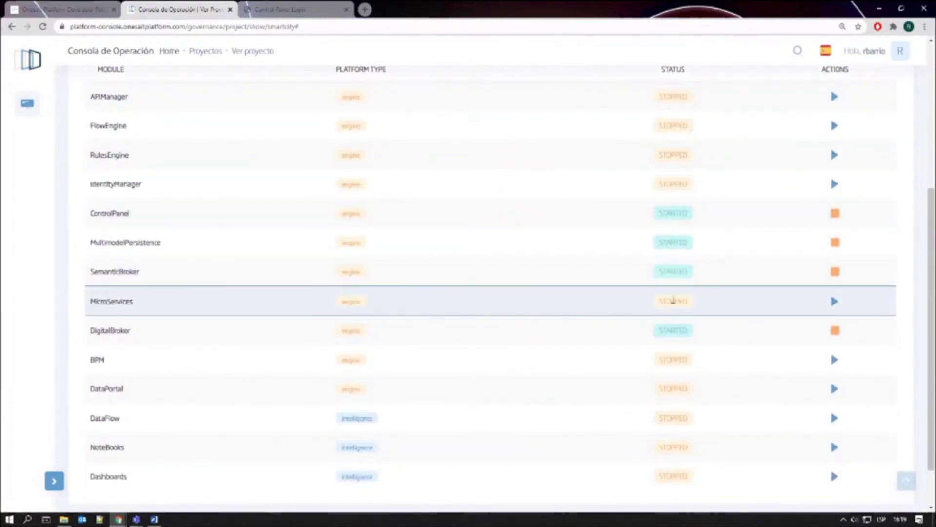
pyautogui.moveTo(931, 203)
pyautogui.mouseDown()
pyautogui.moveTo(931, 240)
pyautogui.moveTo(930, 194)
pyautogui.mouseUp()
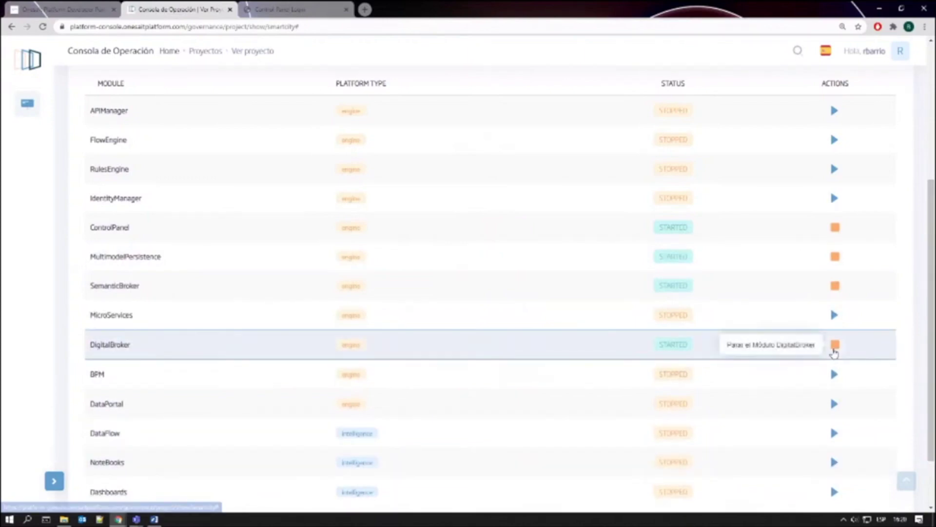
pyautogui.scroll(5, 835, 353)
pyautogui.click(885, 275)
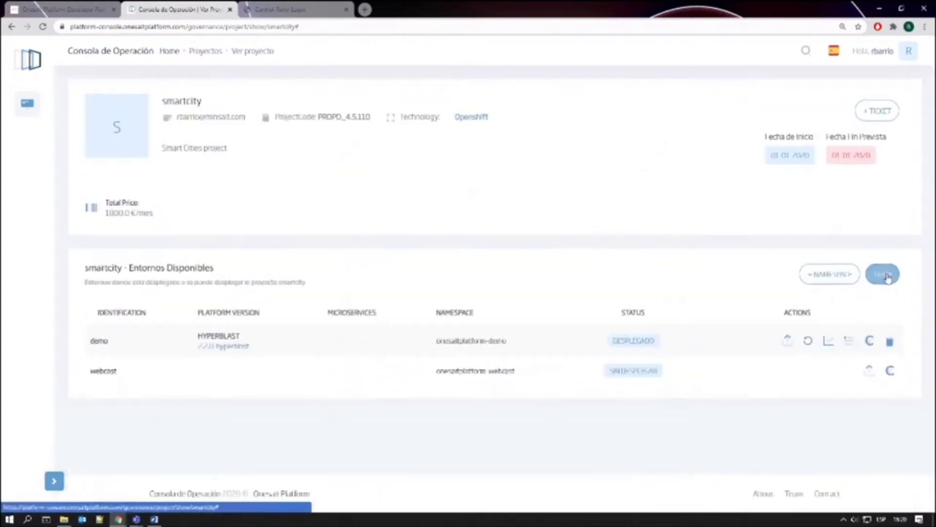
# View the demo environment's billing, acknowledging the simplified-invoice notice, and check the monthly invoice list
pyautogui.click(870, 343)
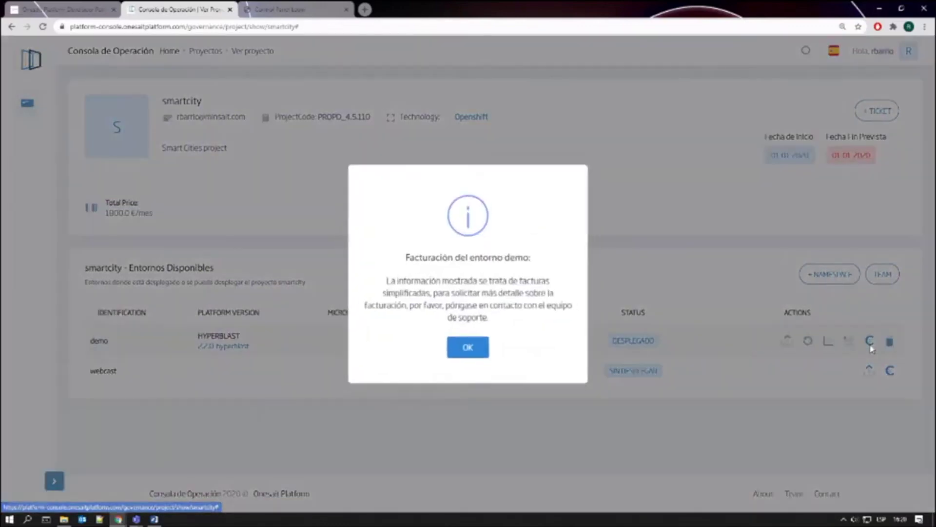
pyautogui.click(474, 348)
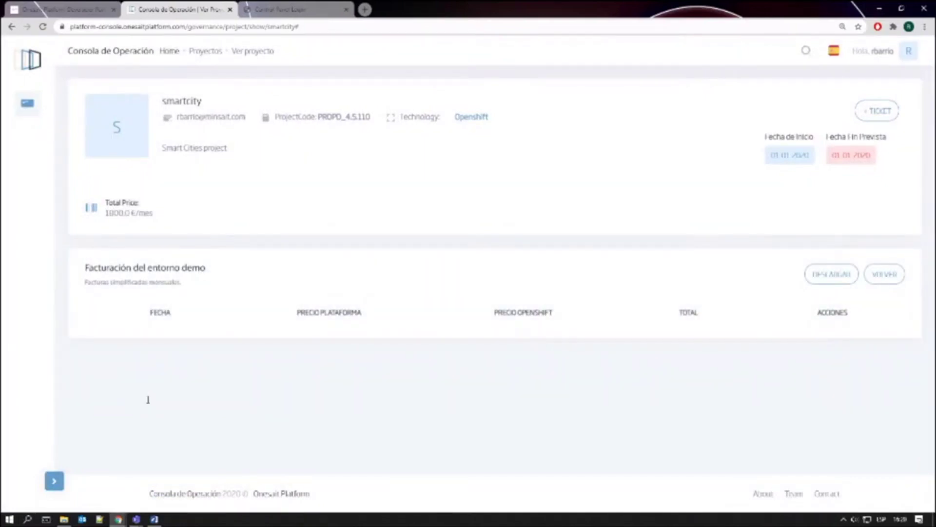
pyautogui.moveTo(149, 342); pyautogui.dragTo(204, 352)
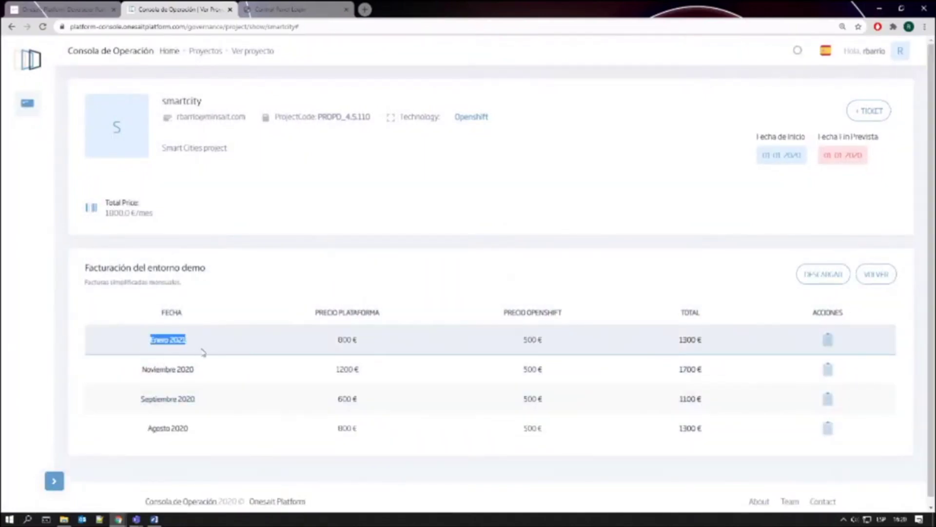
pyautogui.click(203, 354)
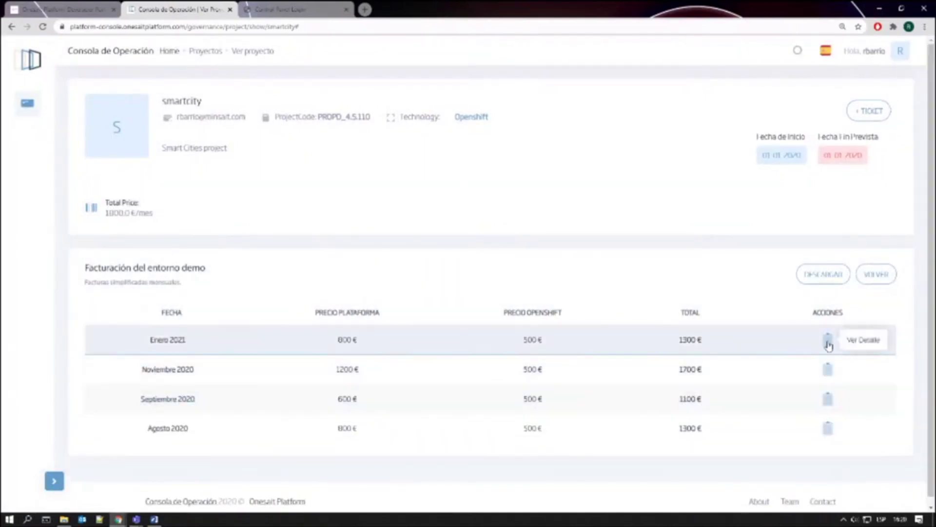
# Examine the subscription type, size and modules in the Enero 2021 invoice detail, and download the demo environment's simplified invoices
pyautogui.click(828, 341)
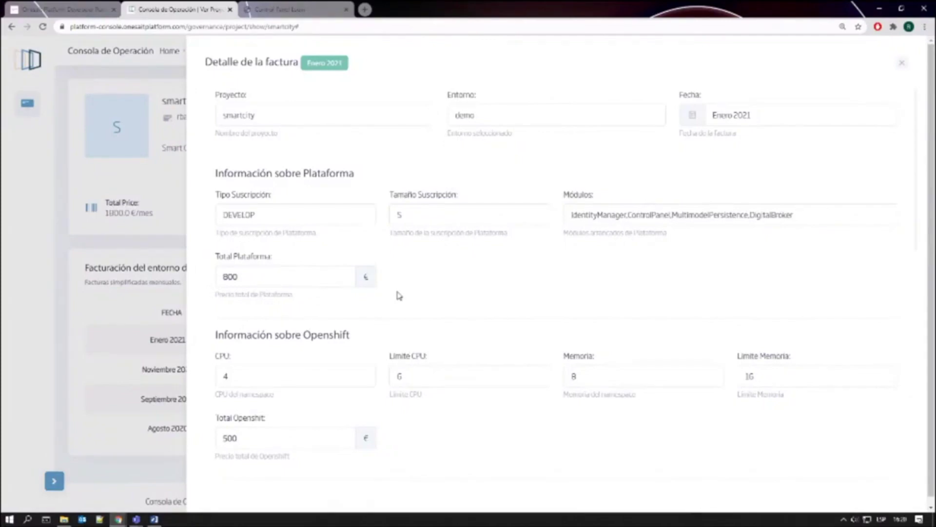
pyautogui.click(283, 215)
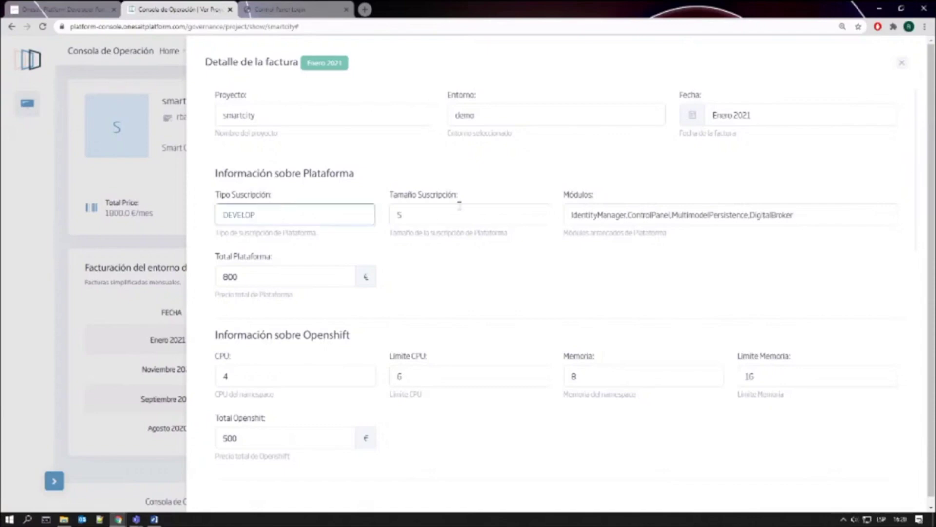
pyautogui.click(508, 212)
pyautogui.click(569, 215)
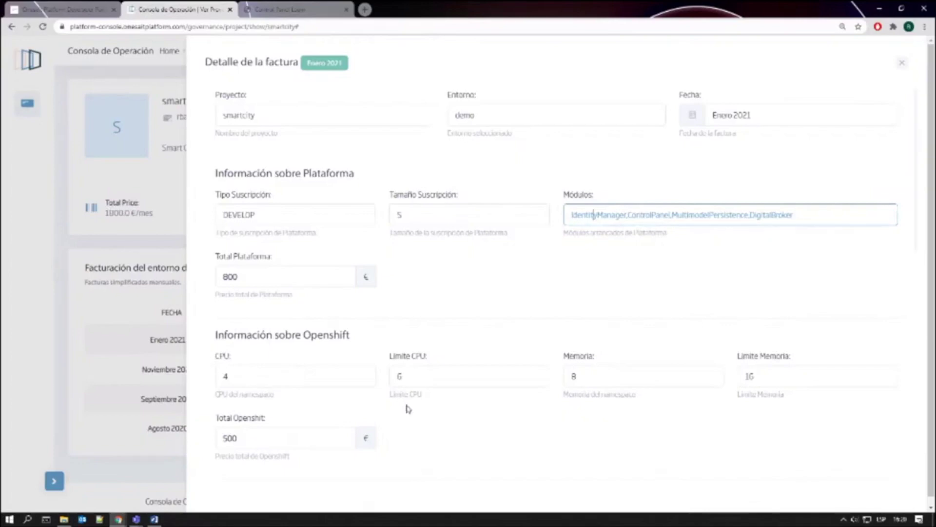
pyautogui.click(902, 62)
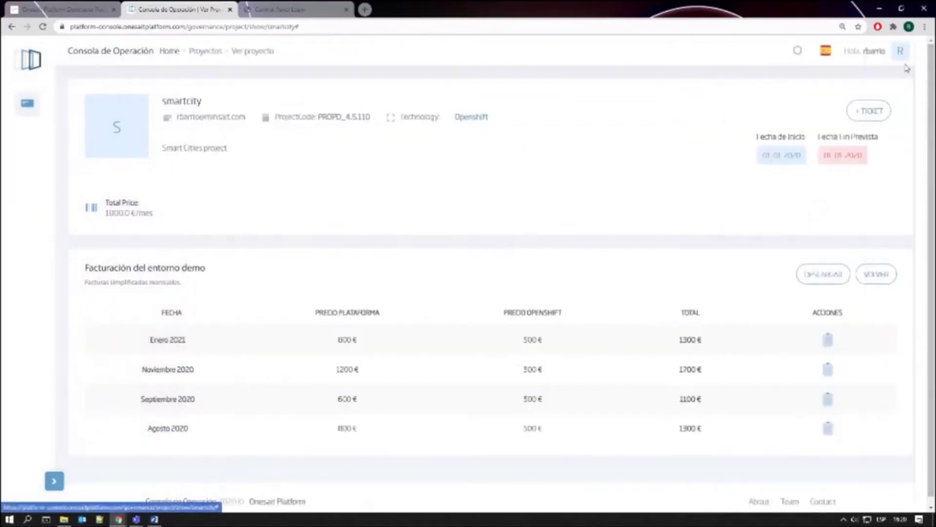
pyautogui.click(829, 287)
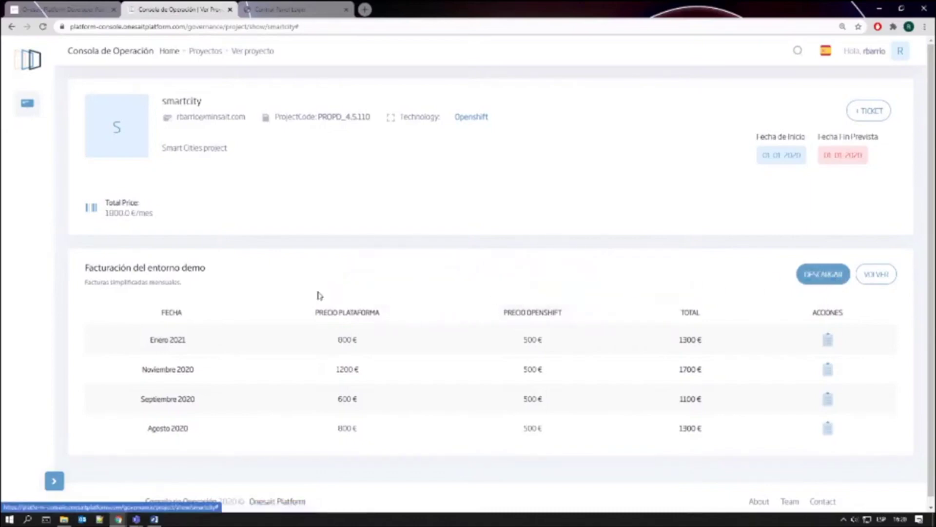